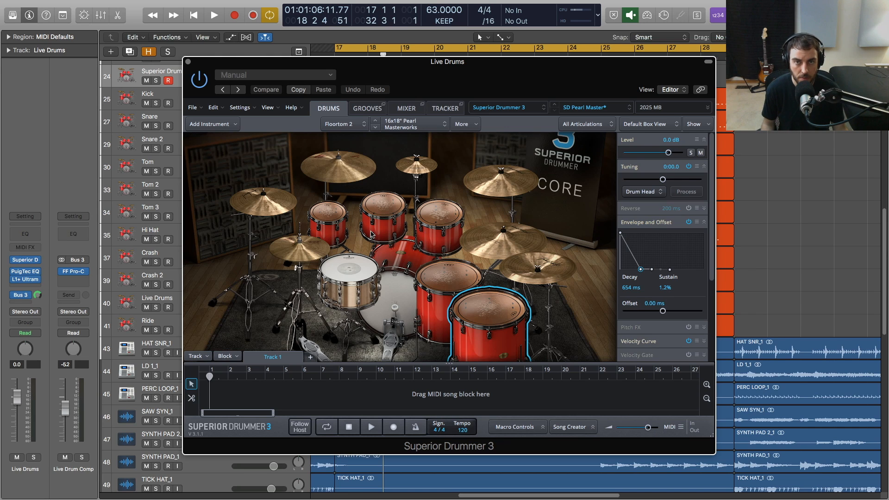
# Review the Floortom 2 drum choices and the mixer channels in Superior Drummer 3, and close the plugin window.
pyautogui.click(437, 128)
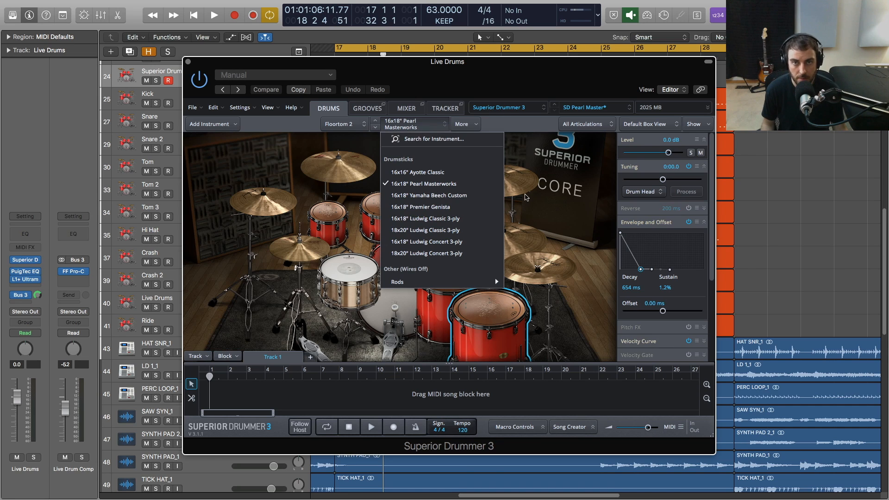
pyautogui.click(548, 199)
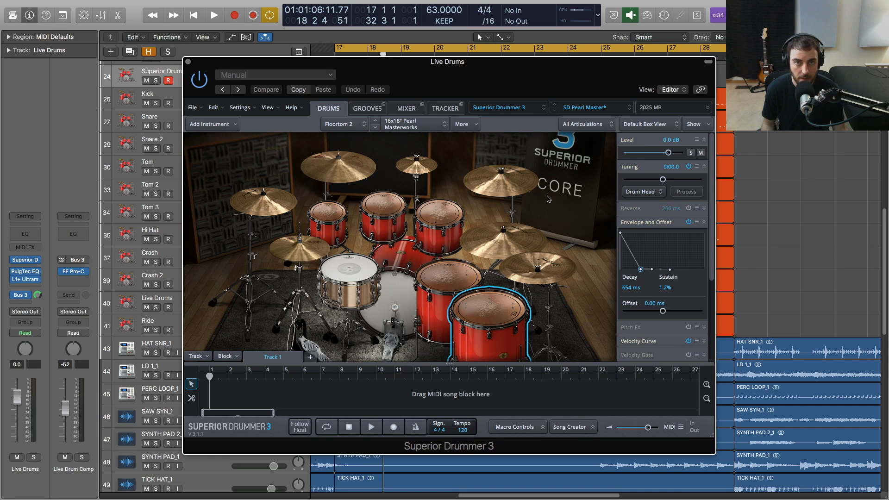
pyautogui.click(406, 111)
pyautogui.moveTo(323, 342); pyautogui.dragTo(451, 344)
pyautogui.hscroll(10, 440, 345)
pyautogui.hscroll(-10, 423, 348)
pyautogui.click(328, 109)
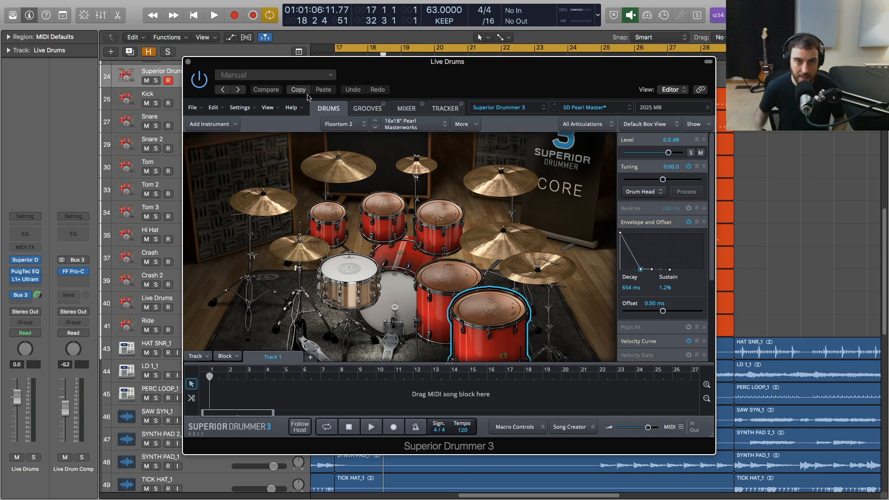
pyautogui.click(188, 62)
# Play the song from bar 17 while surveying the arrangement's tracks from the guitars down to the output.
pyautogui.scroll(-1, 423, 104)
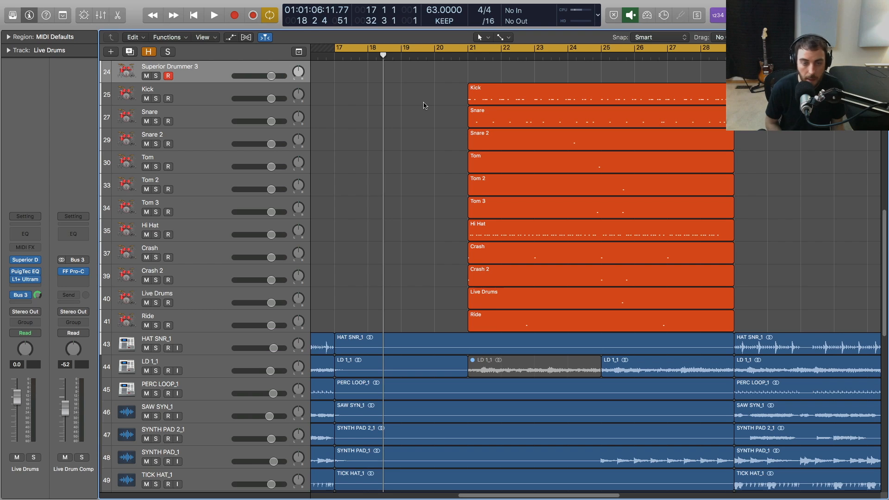
pyautogui.press('space')
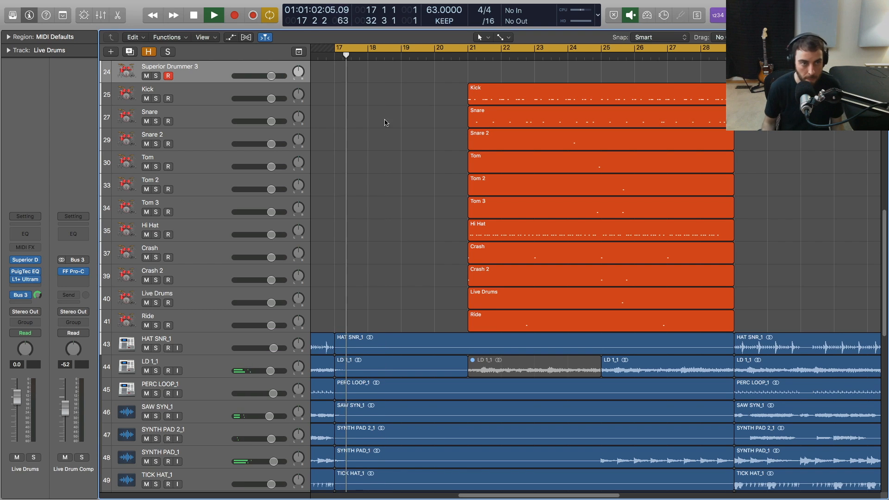
pyautogui.scroll(-6, 427, 135)
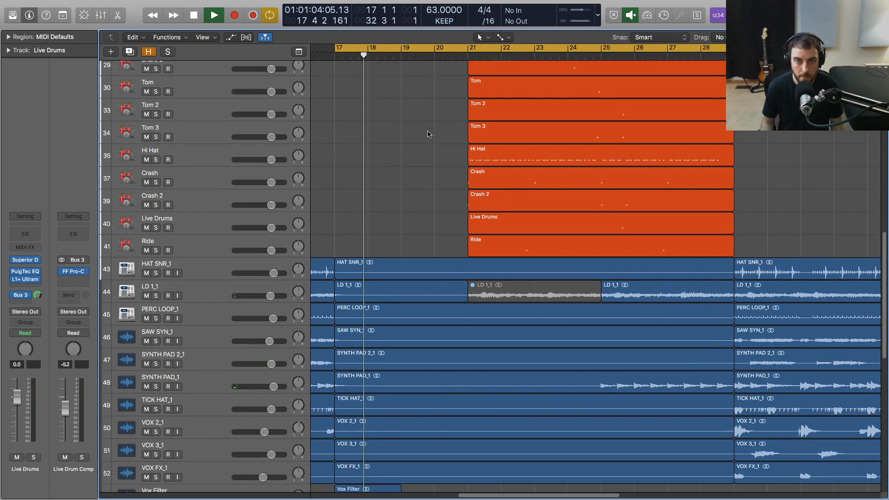
pyautogui.scroll(-12, 428, 134)
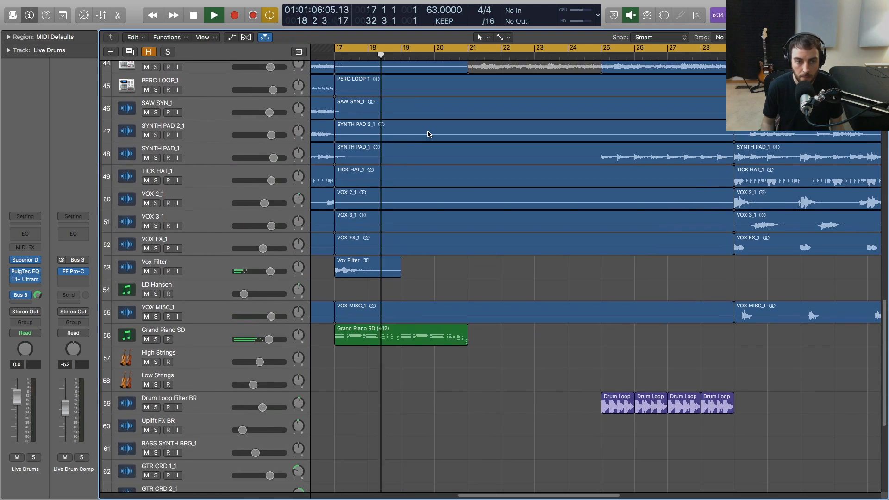
pyautogui.scroll(-11, 428, 135)
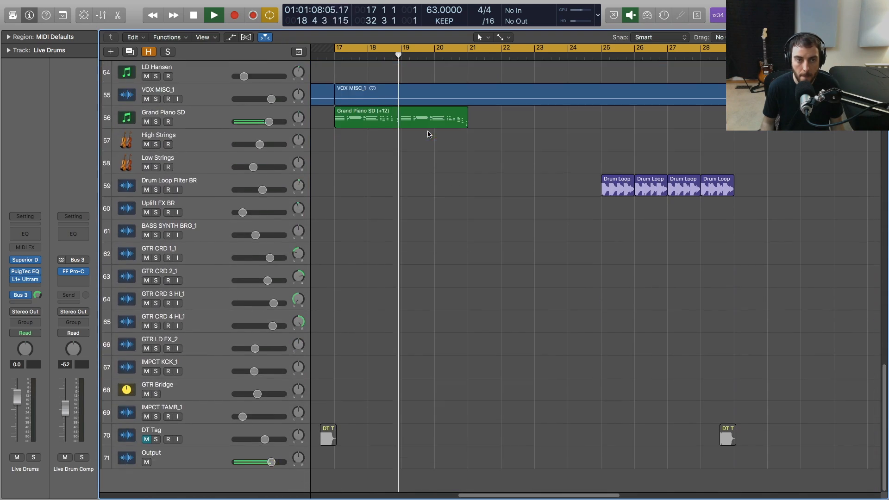
pyautogui.scroll(20, 429, 137)
pyautogui.scroll(20, 428, 138)
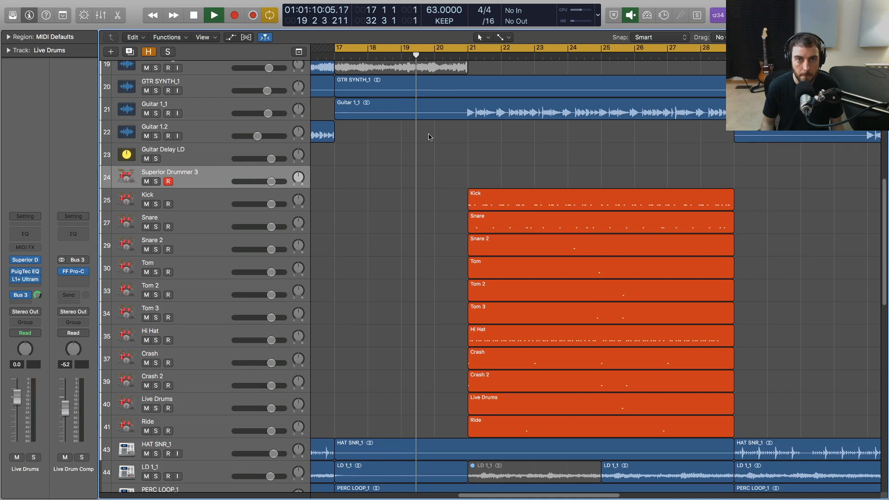
pyautogui.scroll(-14, 429, 137)
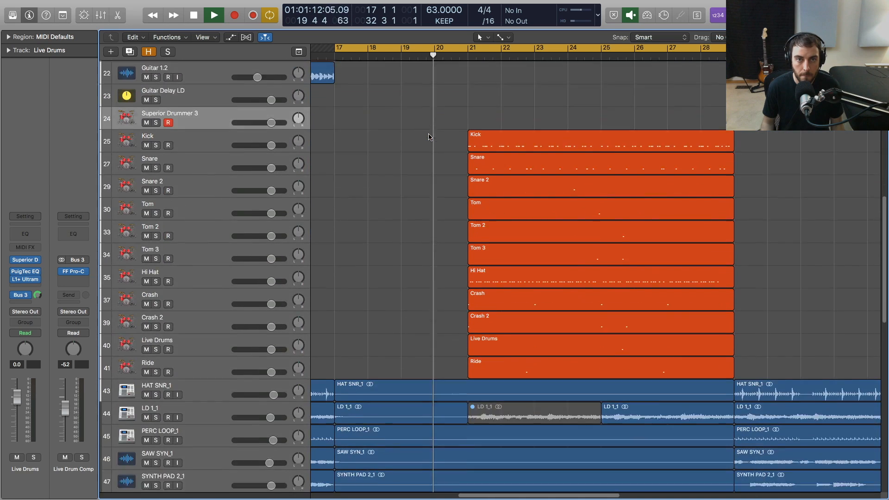
# In the Superior Drummer mixer, lower the Snare Top level to -7.4 and the Snare Bottom level to -9.3.
pyautogui.click(26, 260)
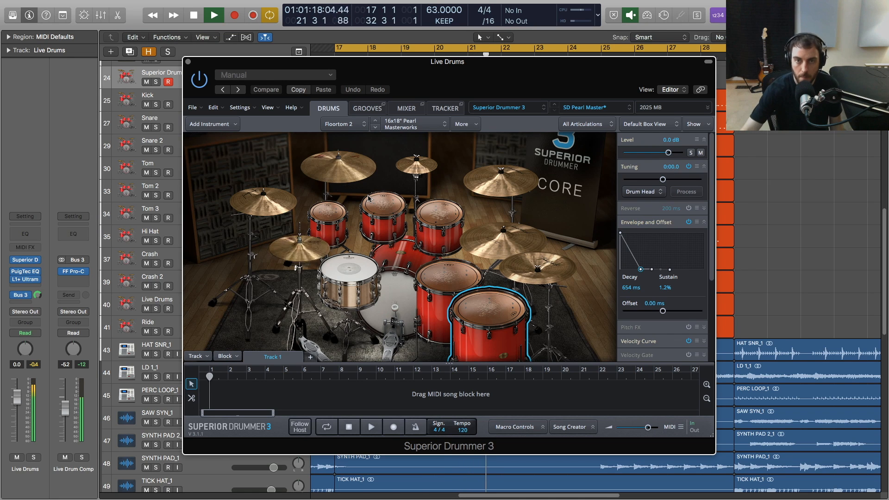
pyautogui.click(405, 109)
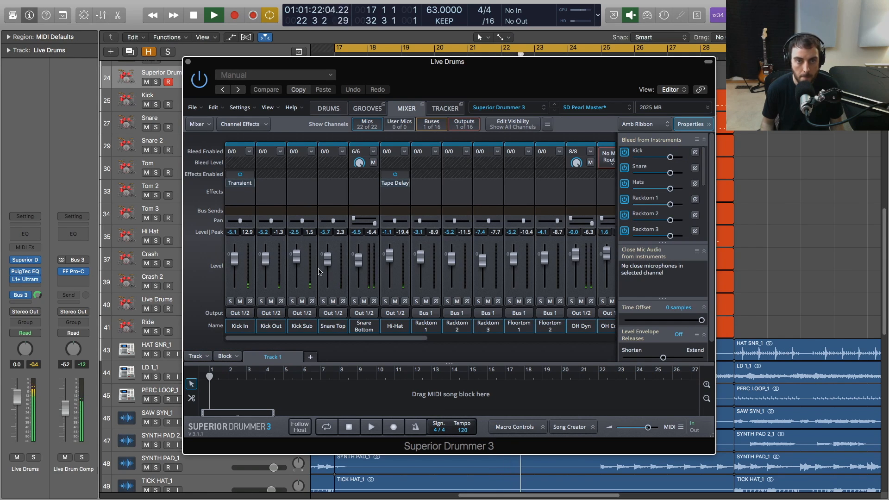
pyautogui.moveTo(328, 261); pyautogui.dragTo(359, 264)
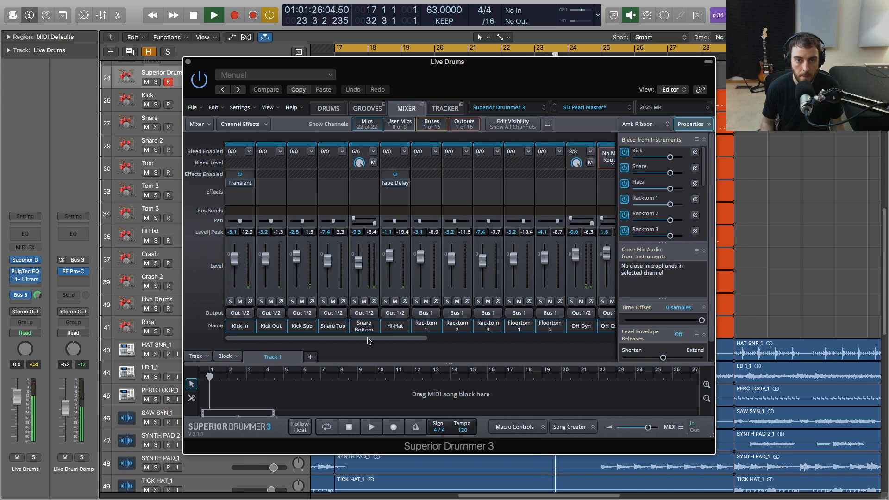
# Look through the remaining Superior Drummer mixer channels during playback and return to the drum kit view.
pyautogui.hscroll(5, 370, 341)
pyautogui.hscroll(6, 444, 346)
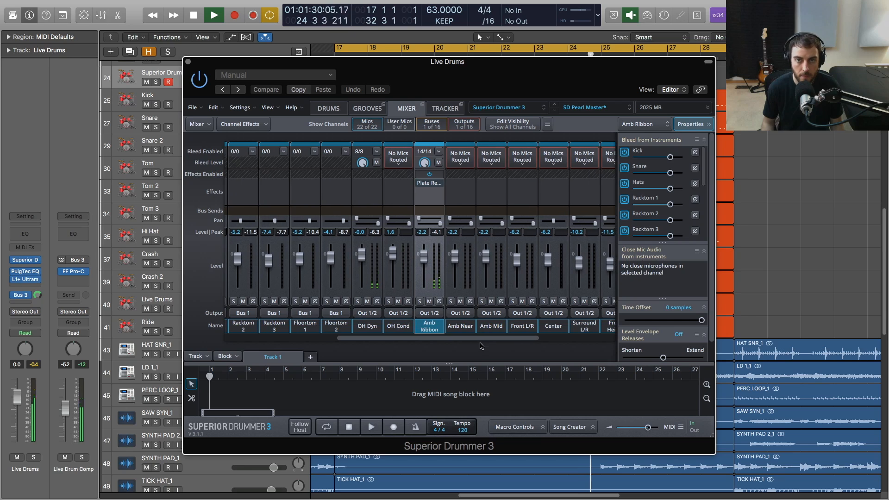
pyautogui.hscroll(2, 494, 342)
pyautogui.moveTo(495, 342); pyautogui.dragTo(333, 343)
pyautogui.moveTo(244, 186)
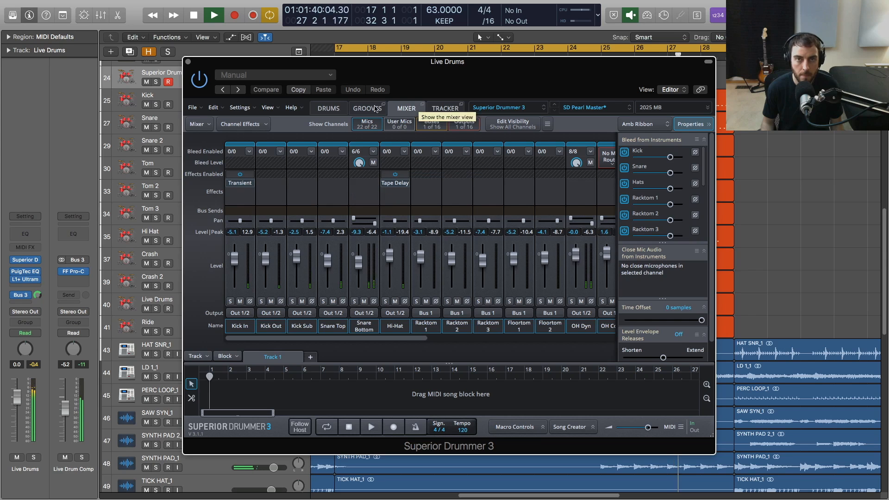
pyautogui.click(327, 108)
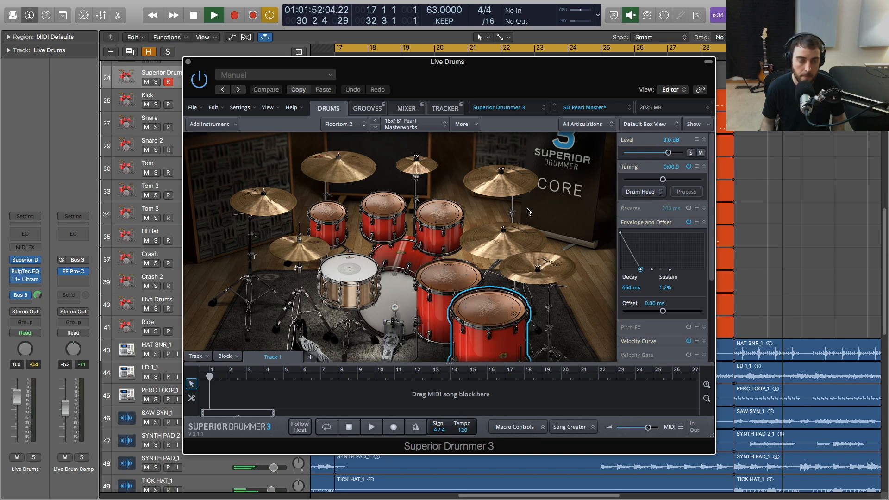
# Stop playback, set the cycle to the drum regions over bars 21 to 29, and solo the drum tracks.
pyautogui.press('space')
pyautogui.moveTo(452, 67); pyautogui.dragTo(629, 337)
pyautogui.click(189, 66)
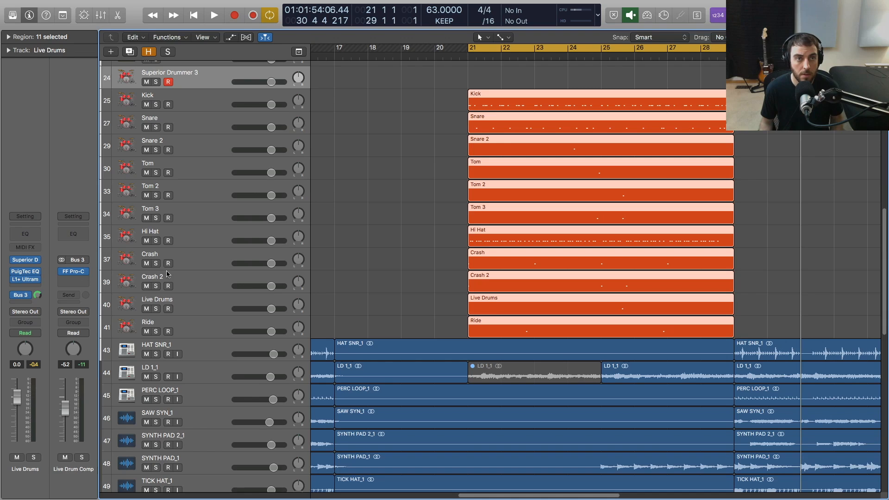
pyautogui.keyDown('shift'); pyautogui.click(177, 330); pyautogui.keyUp('shift')
pyautogui.click(156, 331)
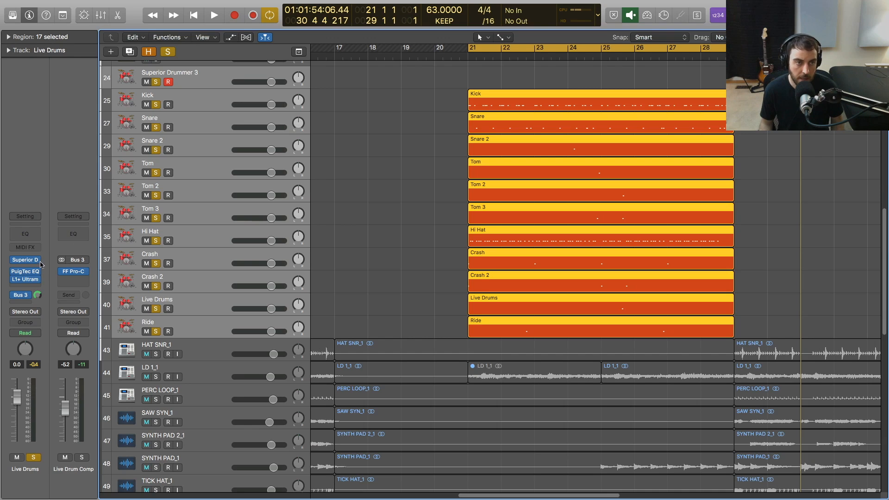
# Inspect the PuigTec EQ and L1+ limiter on Live Drums and the FF Pro-C compressor on Live Drum Comp.
pyautogui.click(28, 273)
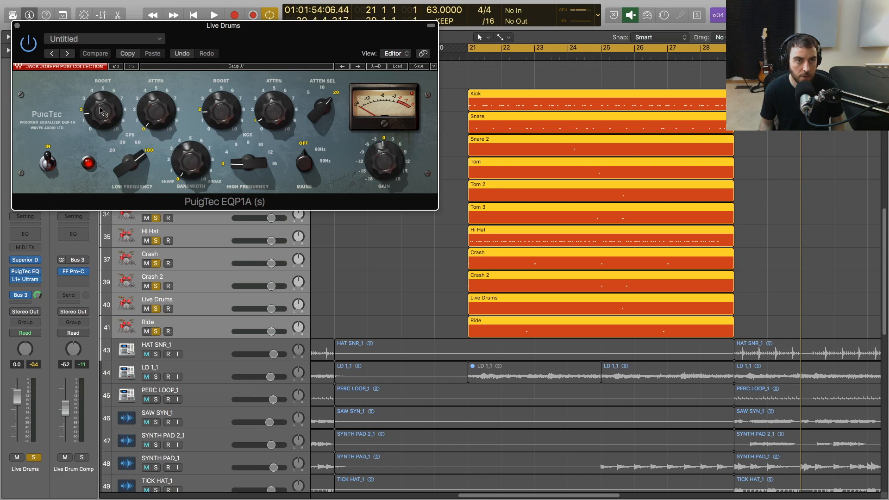
pyautogui.click(17, 26)
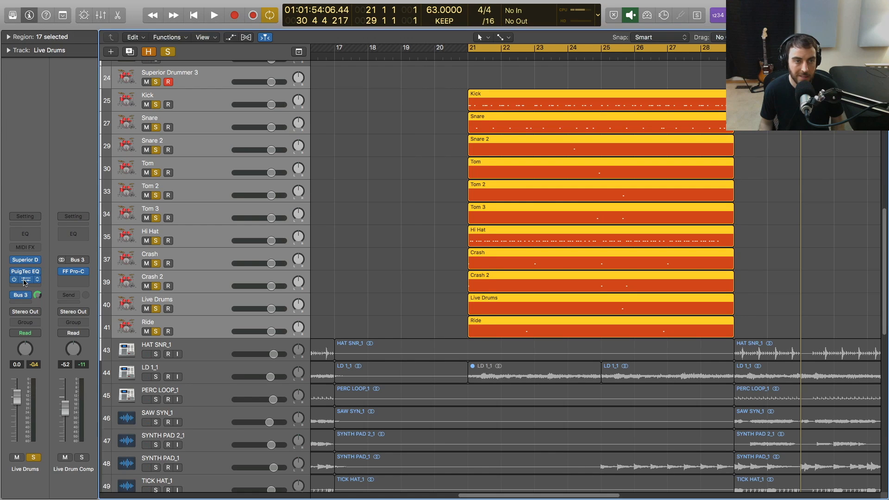
pyautogui.click(25, 280)
pyautogui.click(105, 133)
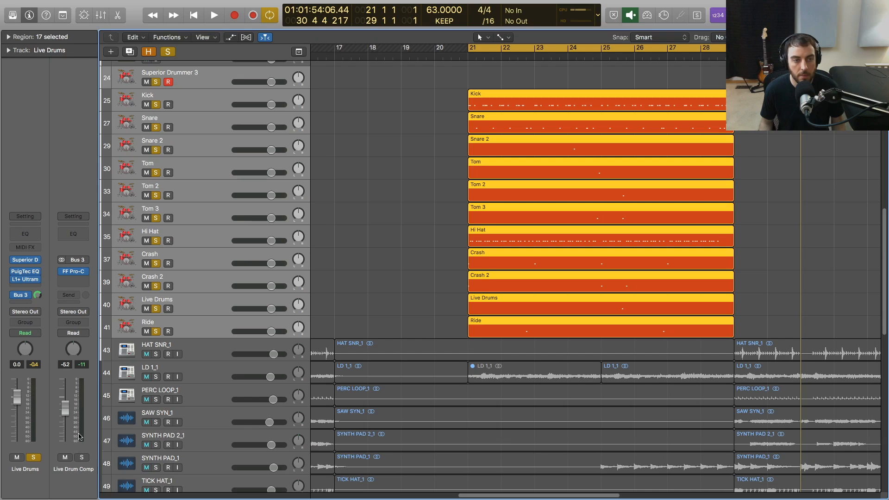
pyautogui.click(76, 272)
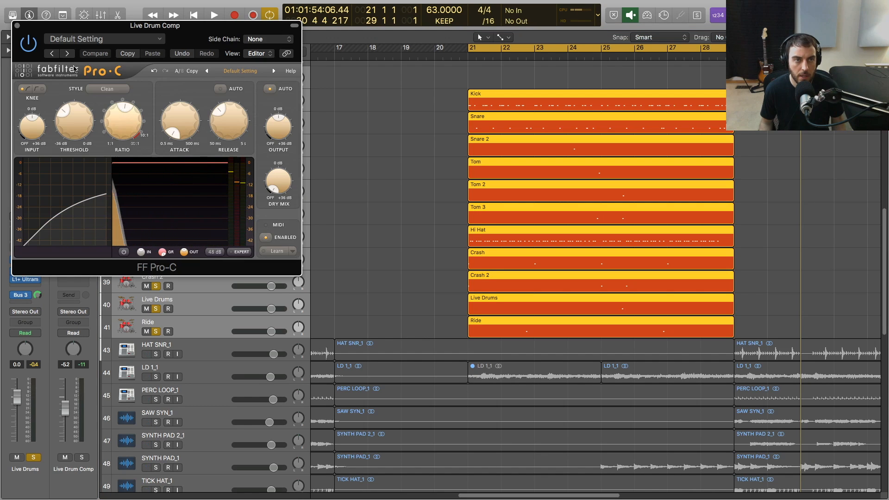
pyautogui.click(17, 26)
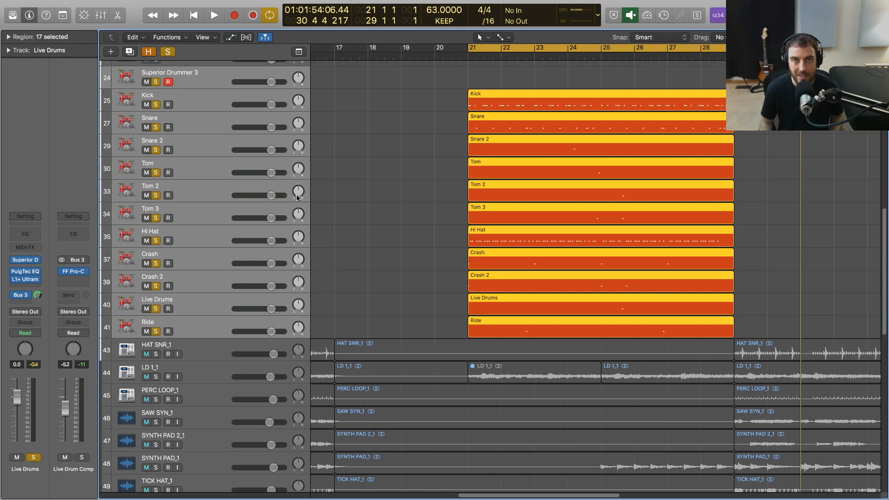
# Play the soloed drums while checking the Superior Drummer mixer channels across to the ambience mics.
pyautogui.click(375, 173)
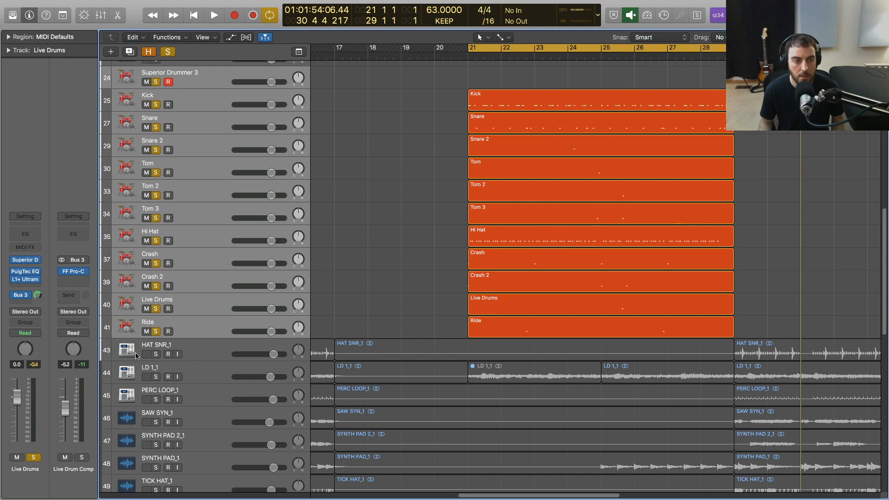
pyautogui.press('space')
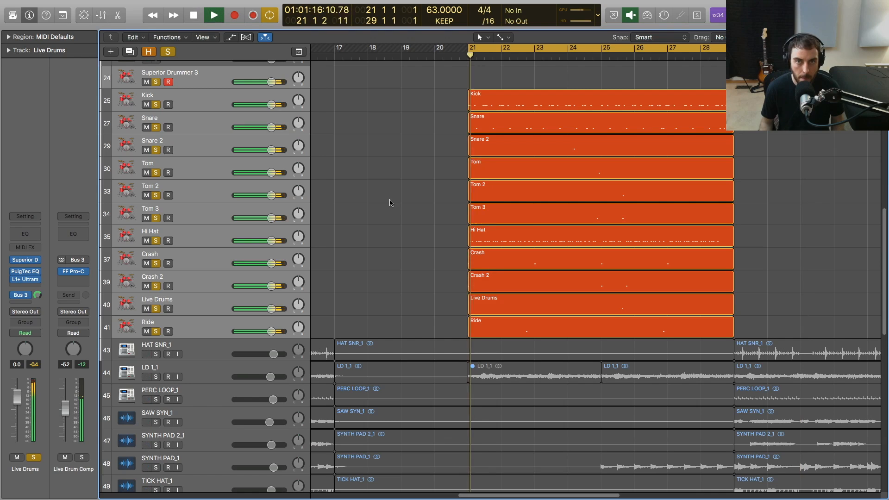
pyautogui.click(29, 261)
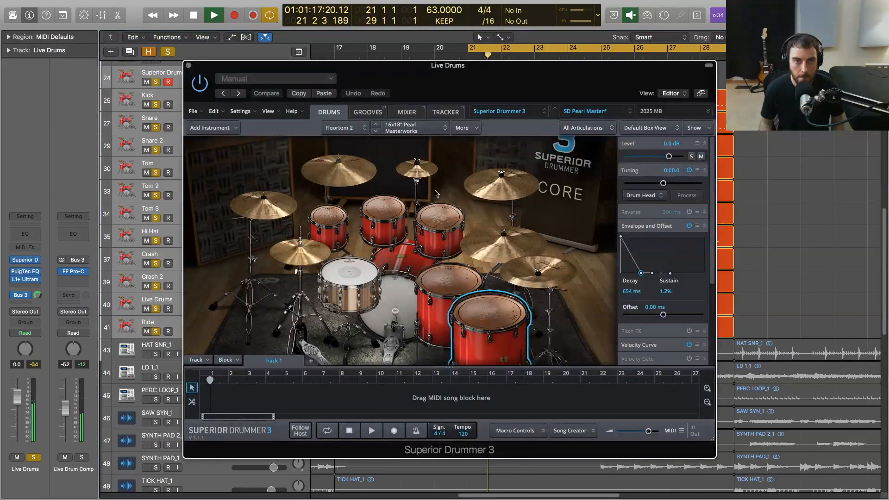
pyautogui.moveTo(439, 68); pyautogui.dragTo(462, 59)
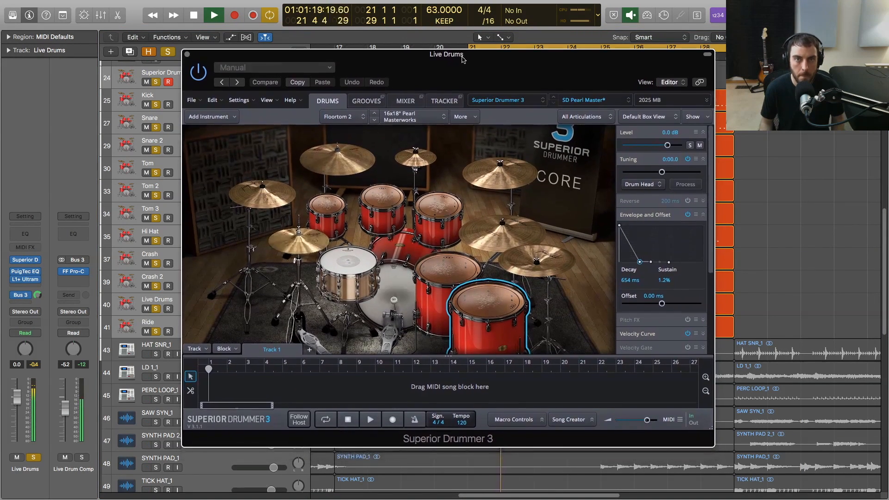
pyautogui.click(405, 101)
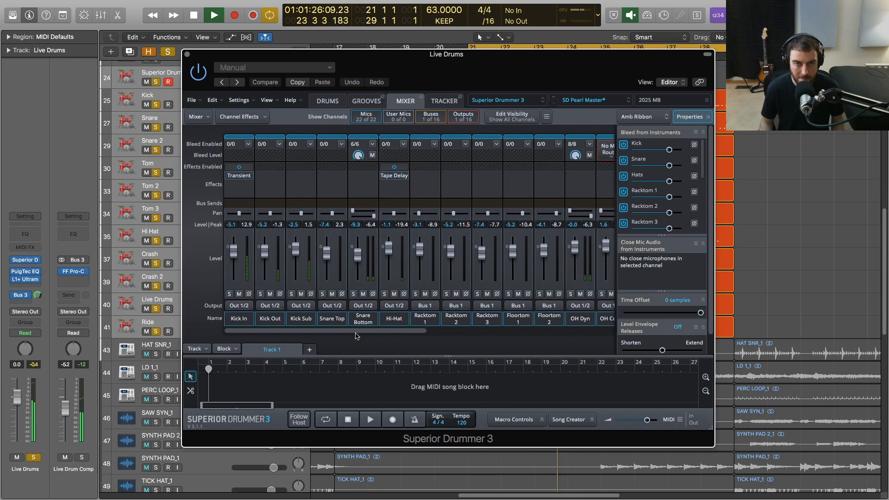
pyautogui.moveTo(356, 336); pyautogui.dragTo(454, 342)
pyautogui.press('space')
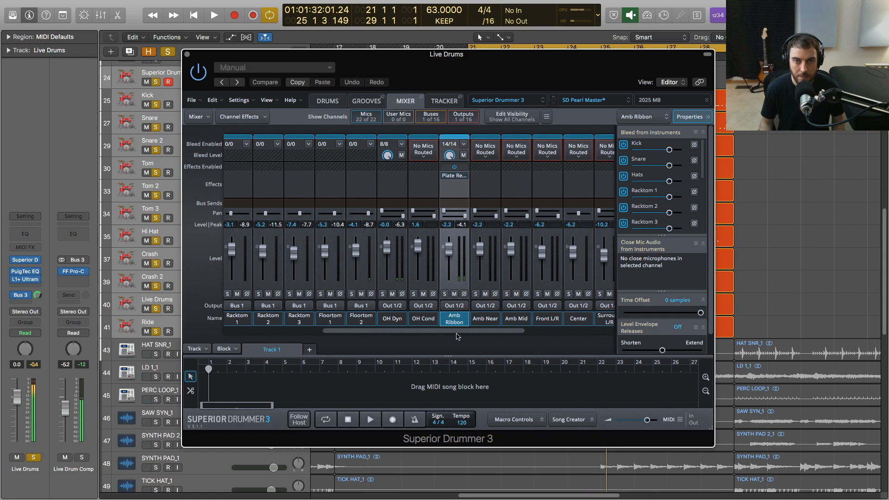
pyautogui.moveTo(457, 332); pyautogui.dragTo(467, 332)
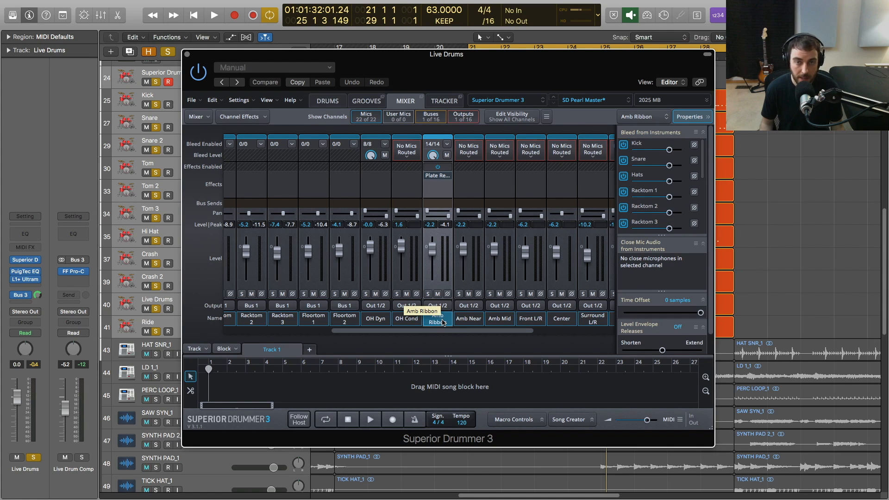
# Compare the drum sound with the Amb Ribbon channel muted and unmuted during playback.
pyautogui.click(437, 295)
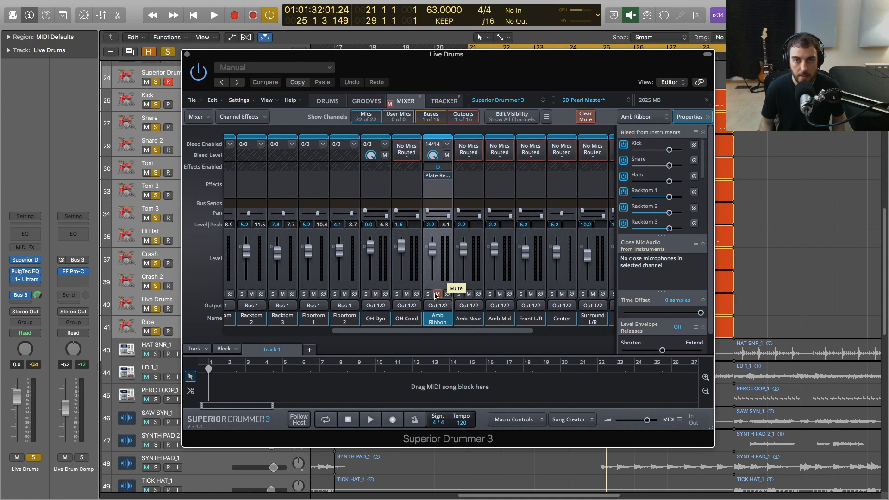
pyautogui.press('space')
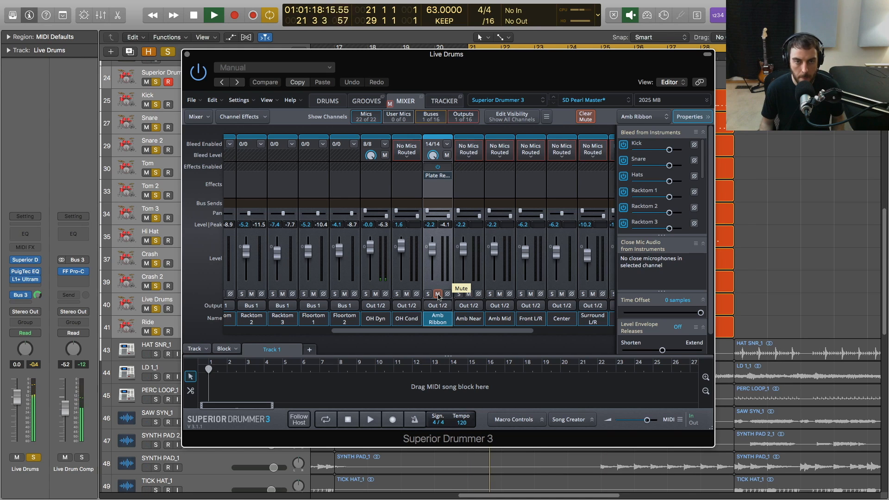
pyautogui.click(437, 295)
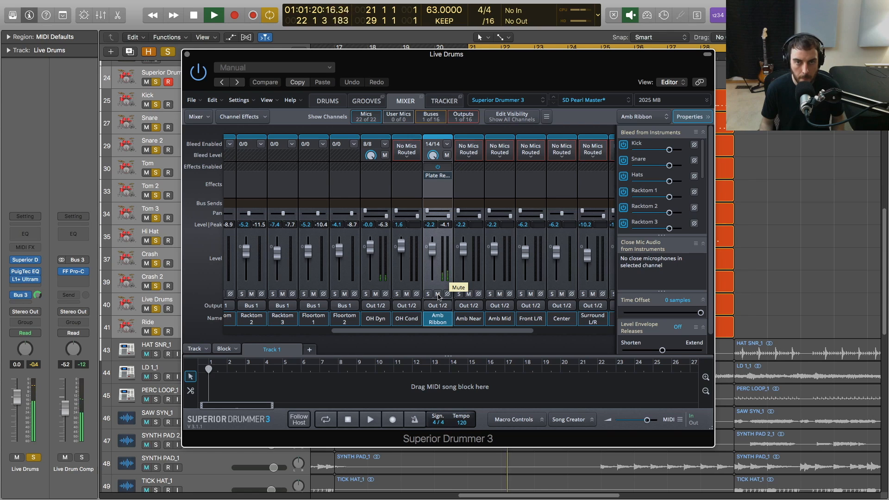
# Examine the Plate Reverb settings on the Amb Ribbon channel's first insert.
pyautogui.click(437, 176)
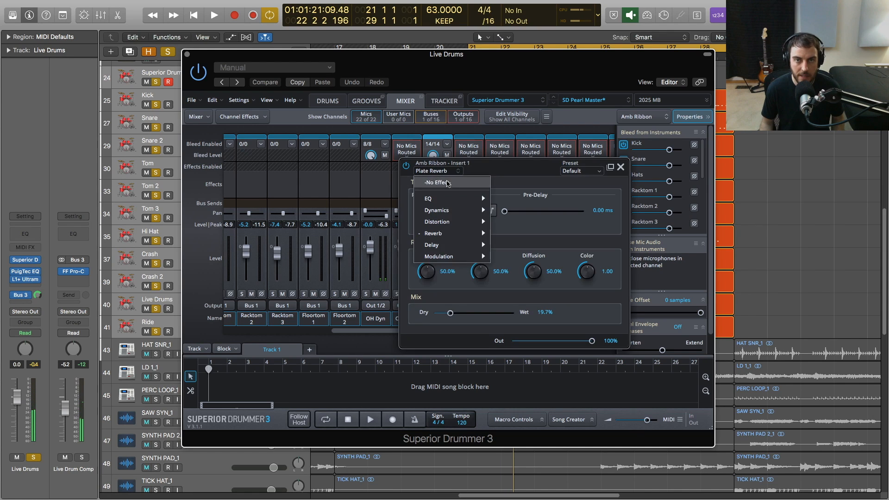
pyautogui.click(509, 178)
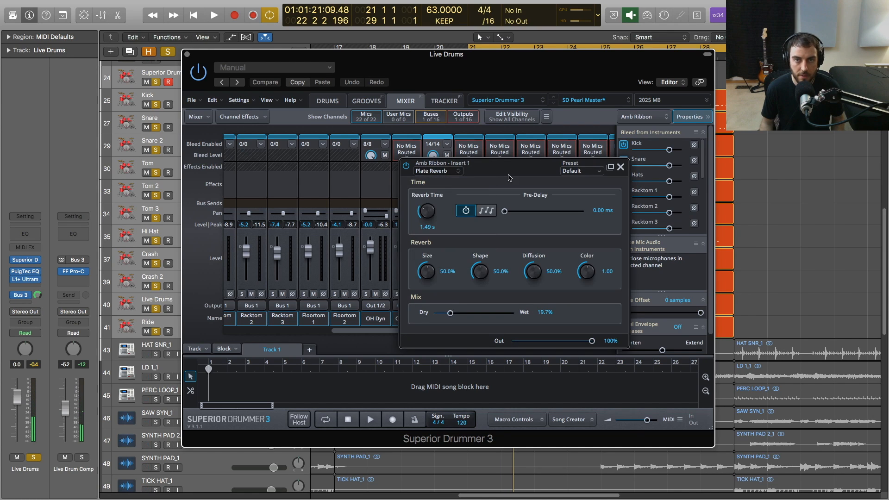
# Solo the Kick In, Kick Out and Kick Sub channels together and play them back.
pyautogui.click(620, 167)
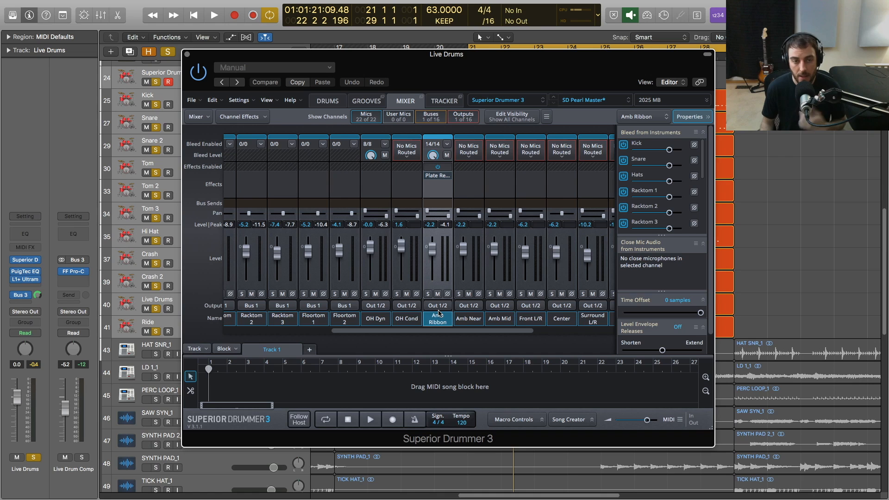
pyautogui.moveTo(456, 332); pyautogui.dragTo(302, 337)
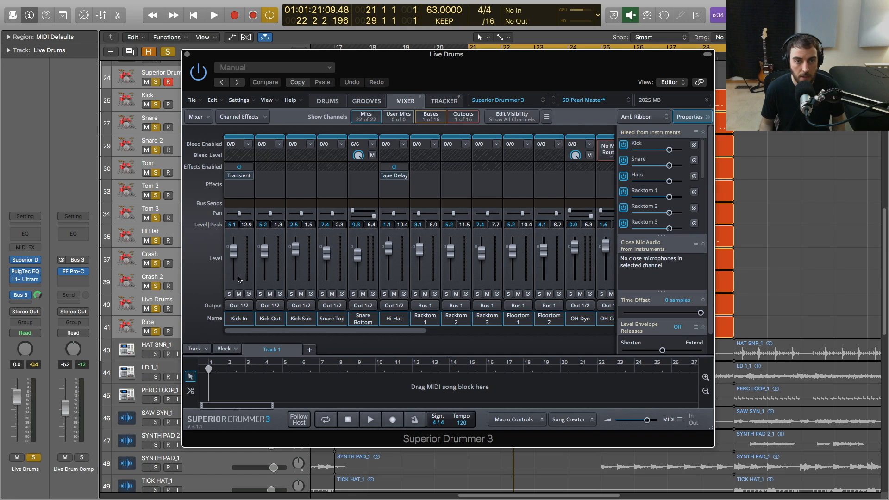
pyautogui.click(239, 320)
pyautogui.keyDown('shift'); pyautogui.click(299, 319); pyautogui.keyUp('shift')
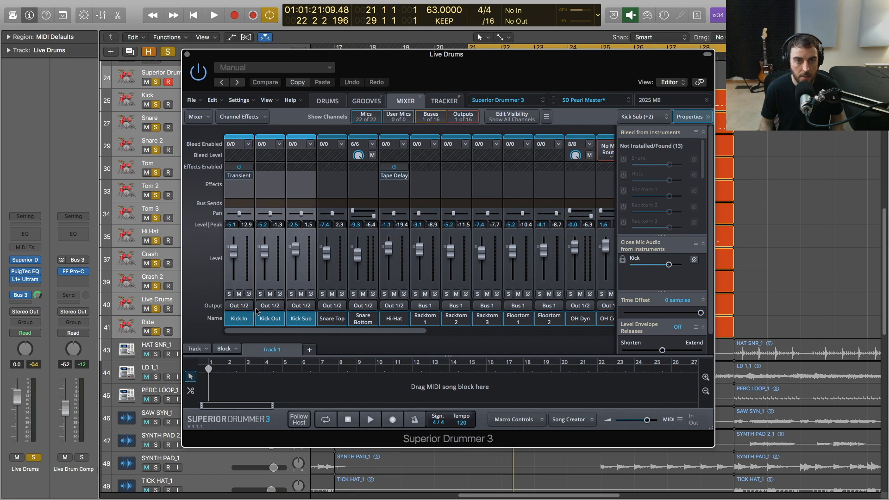
pyautogui.click(230, 294)
pyautogui.press('space')
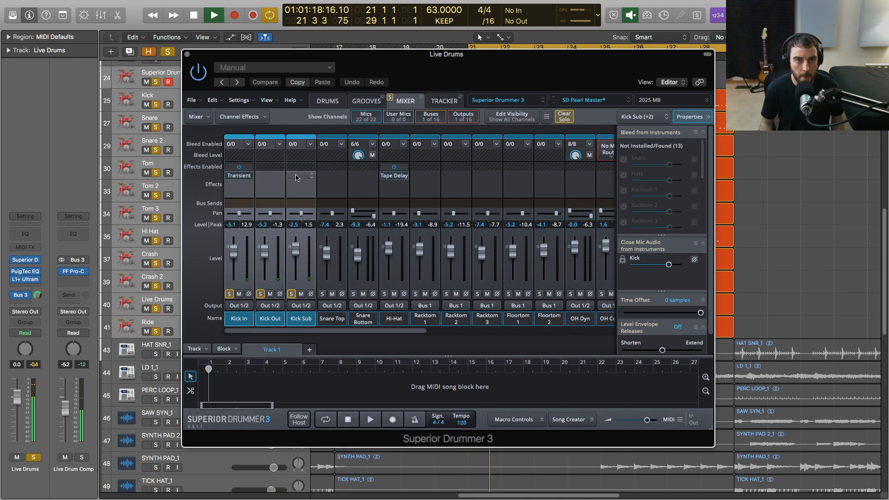
# Compare the soloed kick with the Transient effect on Kick In bypassed and enabled.
pyautogui.click(236, 176)
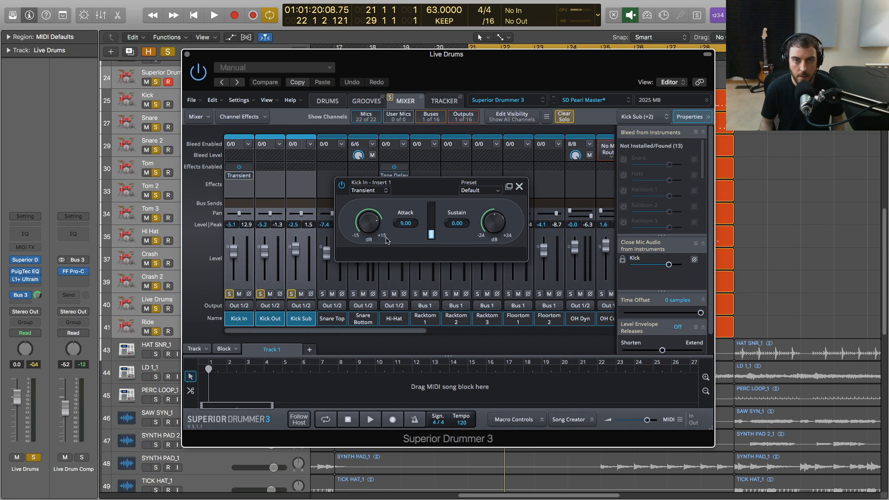
pyautogui.press('space')
pyautogui.click(343, 187)
pyautogui.click(342, 187)
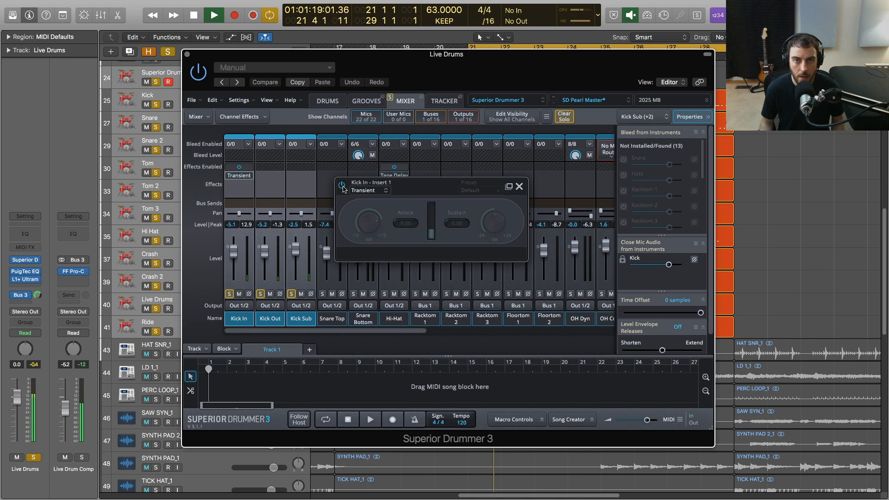
pyautogui.press('space')
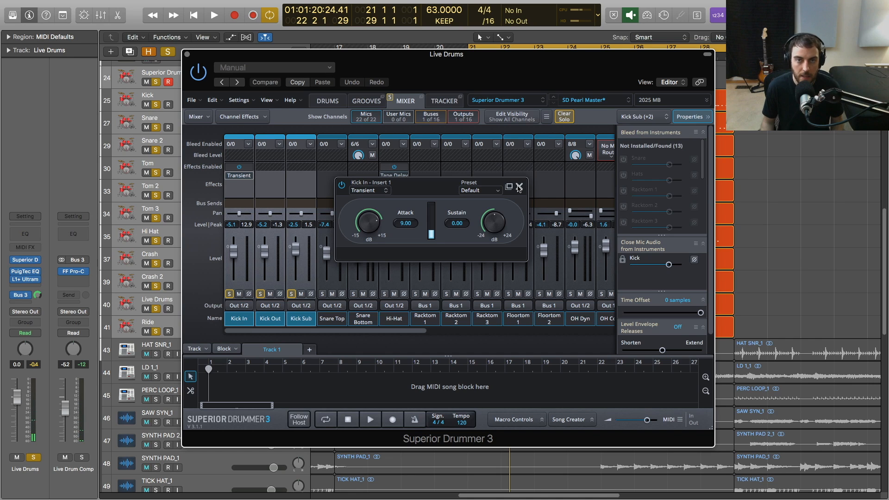
pyautogui.click(519, 187)
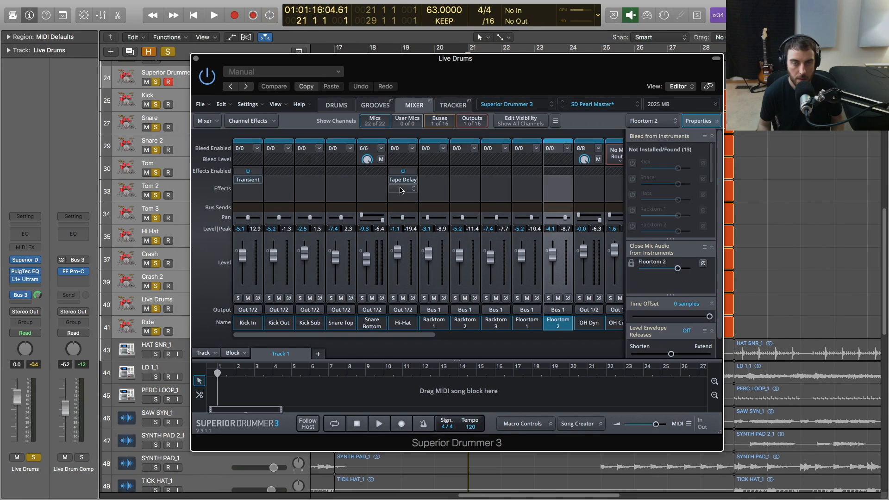
# Inspect the Tape Delay on the Hi-Hat channel and compare the drums with it bypassed and enabled.
pyautogui.click(403, 180)
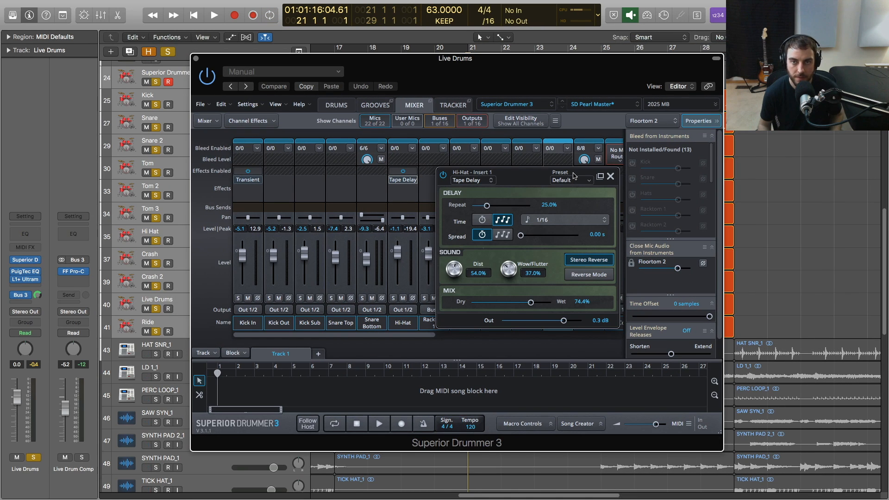
pyautogui.press('space')
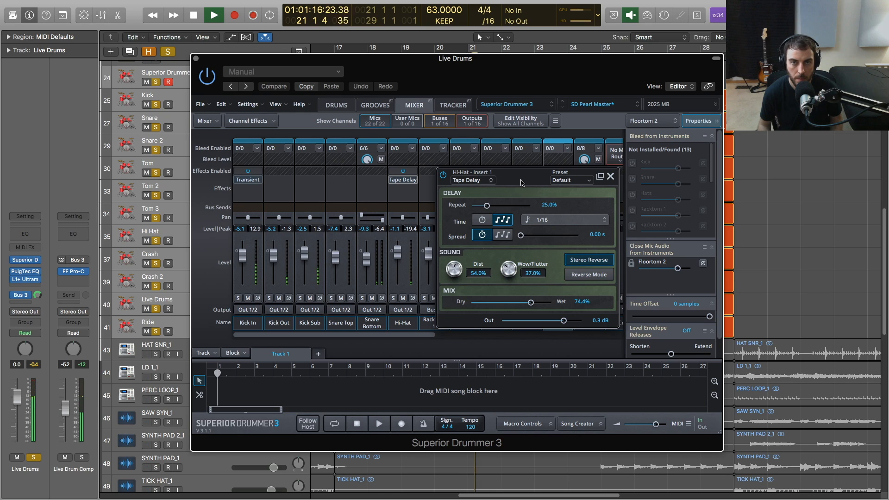
pyautogui.click(444, 176)
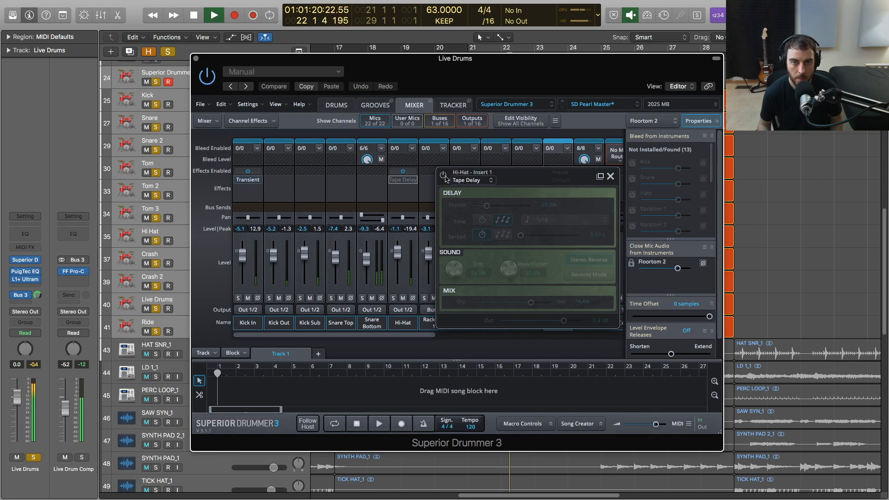
pyautogui.click(444, 176)
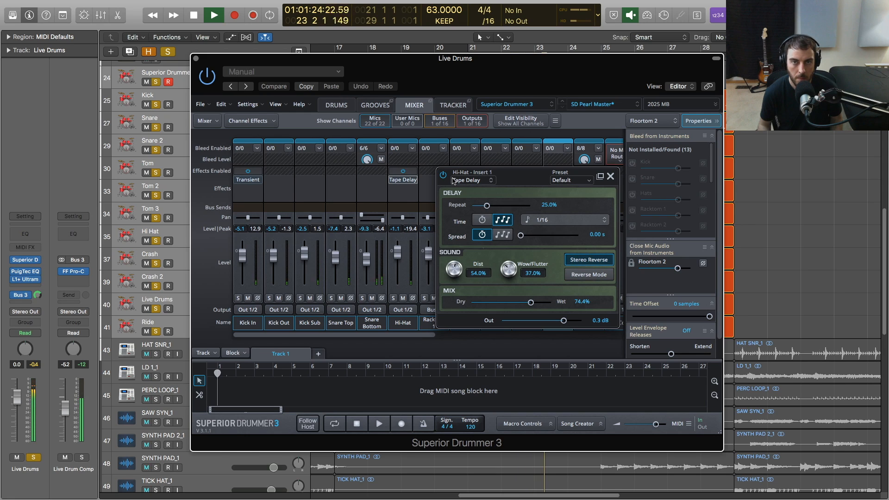
pyautogui.click(445, 176)
pyautogui.click(444, 176)
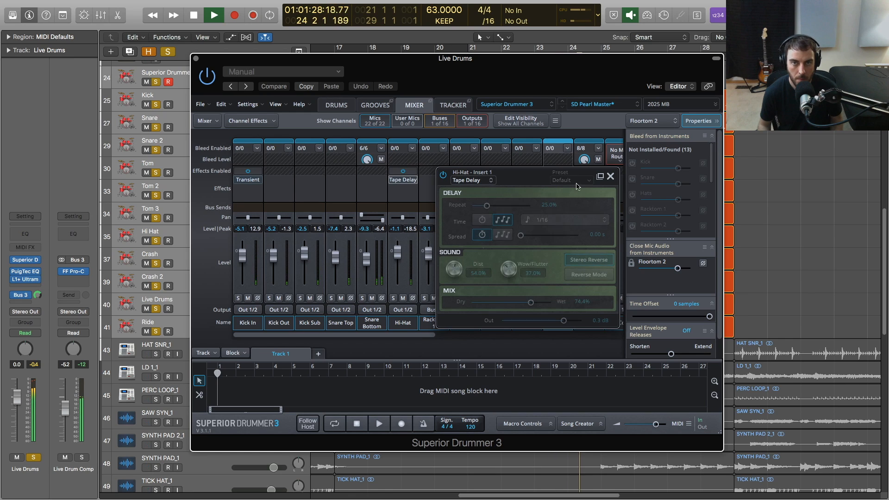
pyautogui.click(611, 176)
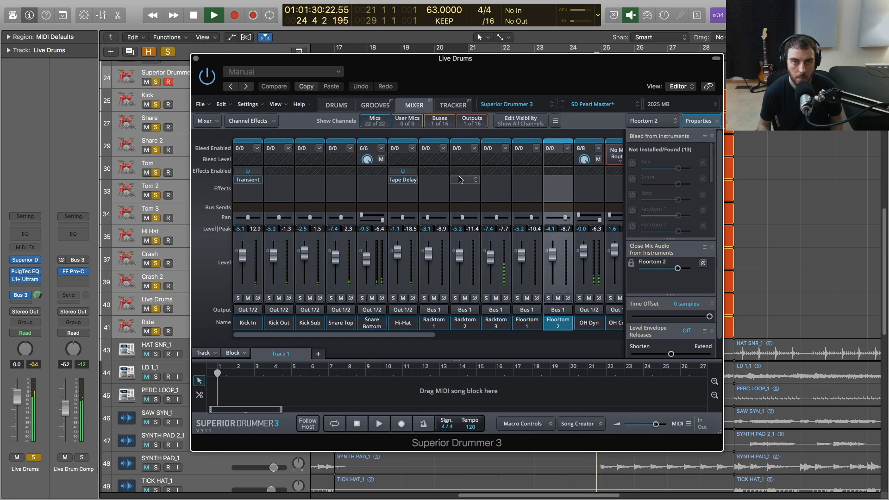
pyautogui.press('space')
# Inspect the EQ and Room Reverb inserts on the Bus 1 channel.
pyautogui.moveTo(412, 342); pyautogui.dragTo(442, 342)
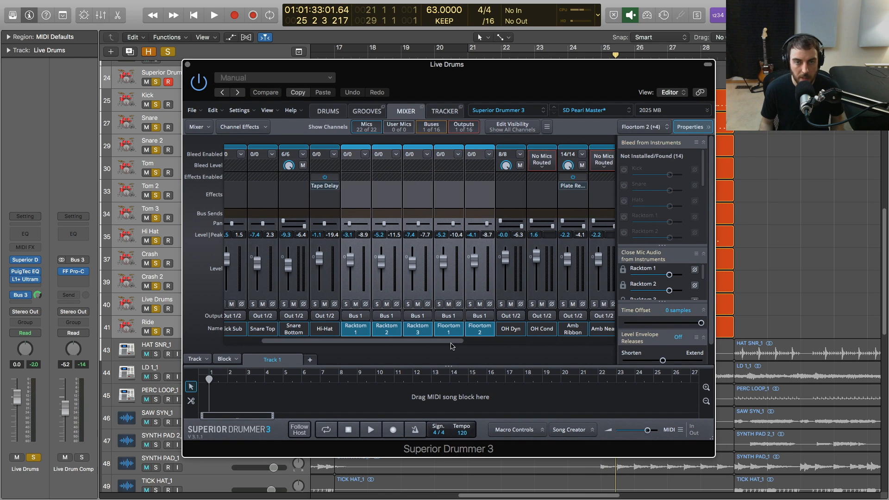
pyautogui.moveTo(371, 343); pyautogui.dragTo(571, 355)
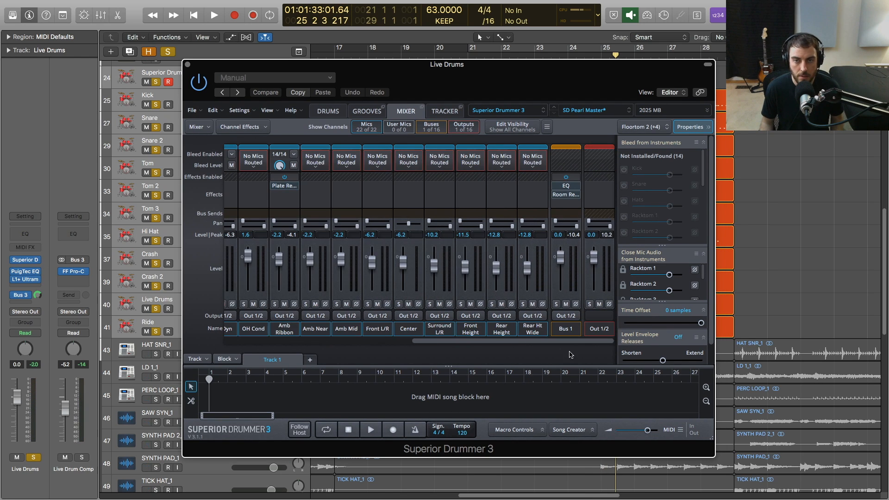
pyautogui.click(567, 187)
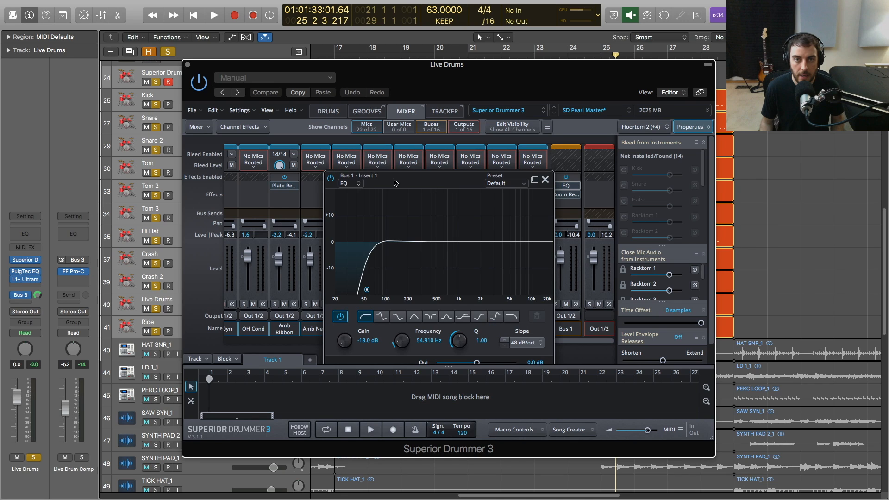
pyautogui.click(545, 180)
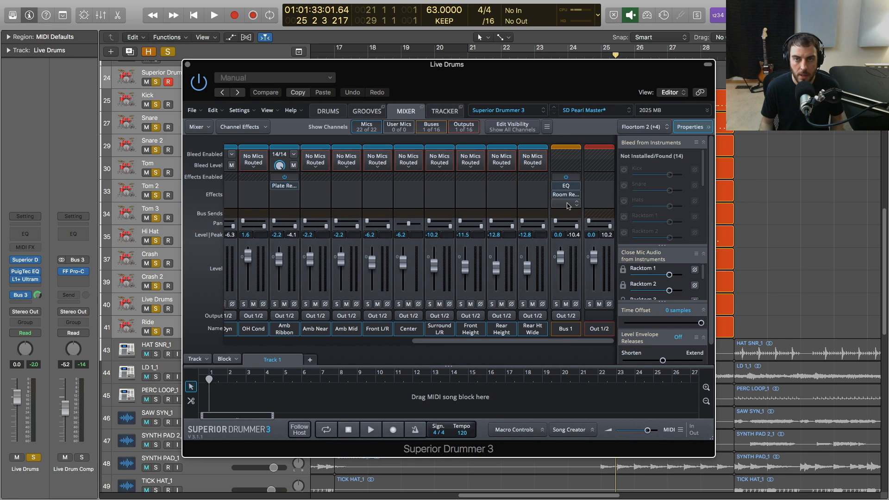
pyautogui.click(567, 198)
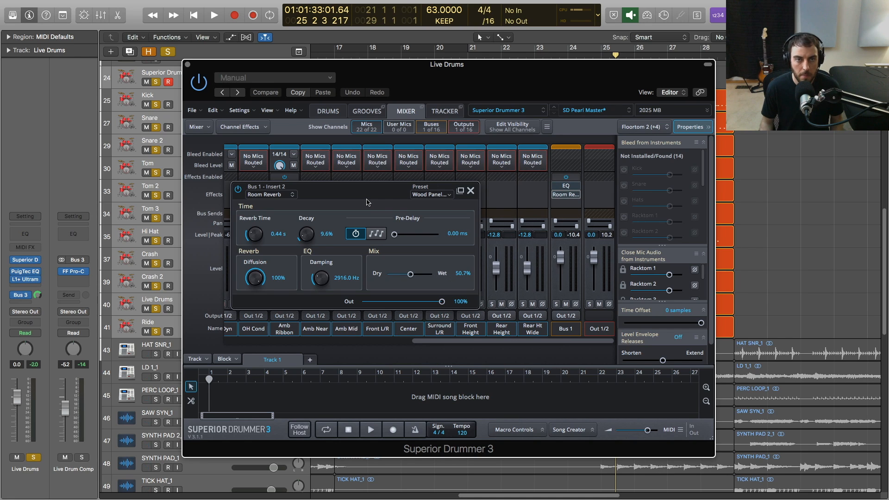
pyautogui.click(471, 190)
# Turn off Envelope and Offset for all three rack toms and both floor toms, and audition the floor toms.
pyautogui.moveTo(457, 341); pyautogui.dragTo(321, 344)
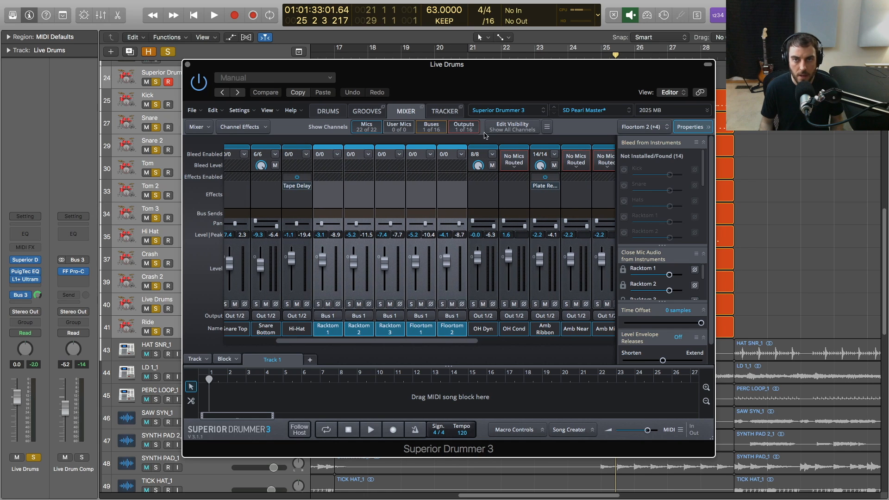
pyautogui.click(334, 113)
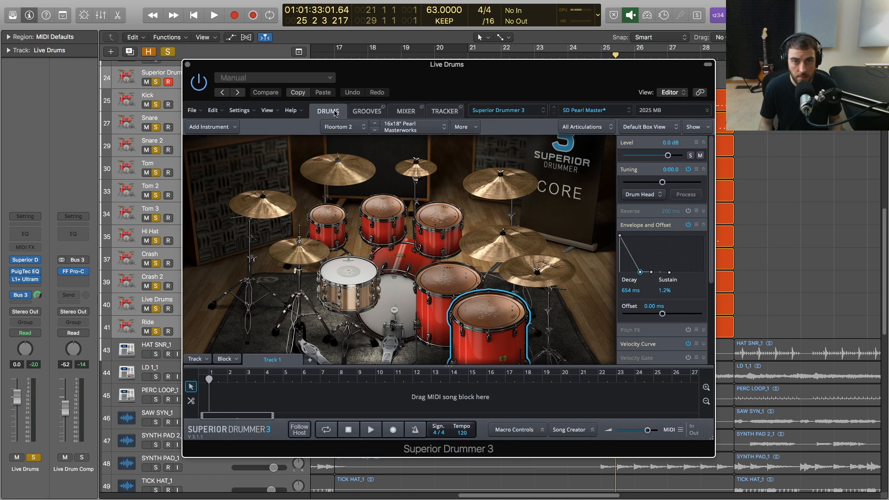
pyautogui.click(330, 215)
pyautogui.keyDown('shift'); pyautogui.click(382, 214); pyautogui.keyUp('shift')
pyautogui.keyDown('shift'); pyautogui.click(438, 217); pyautogui.keyUp('shift')
pyautogui.keyDown('shift'); pyautogui.click(448, 282); pyautogui.keyUp('shift')
pyautogui.keyDown('shift'); pyautogui.click(473, 317); pyautogui.keyUp('shift')
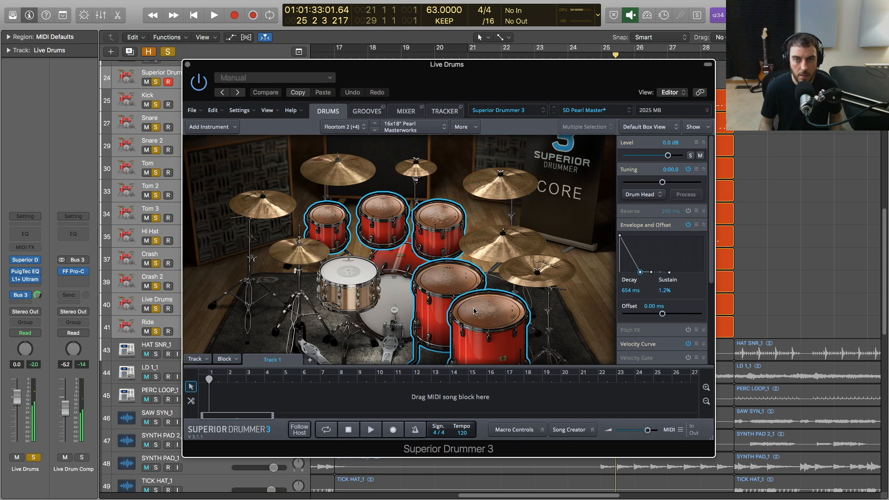
pyautogui.click(688, 225)
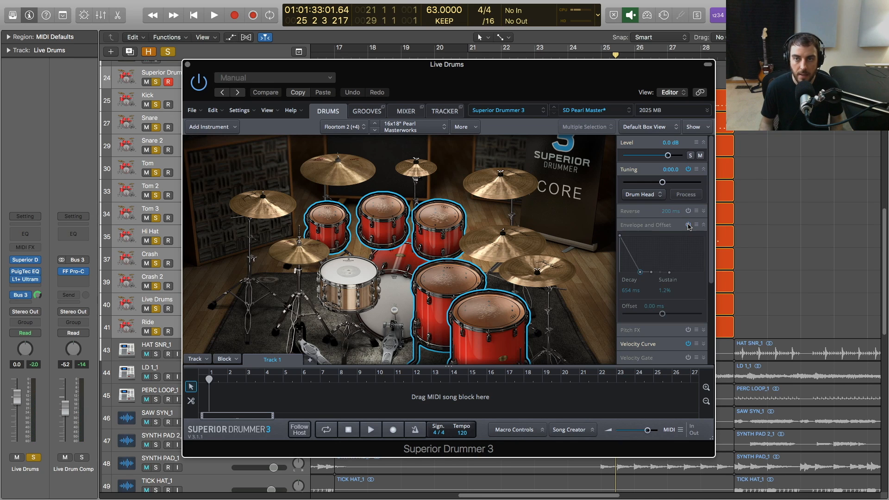
pyautogui.click(492, 320)
pyautogui.click(448, 280)
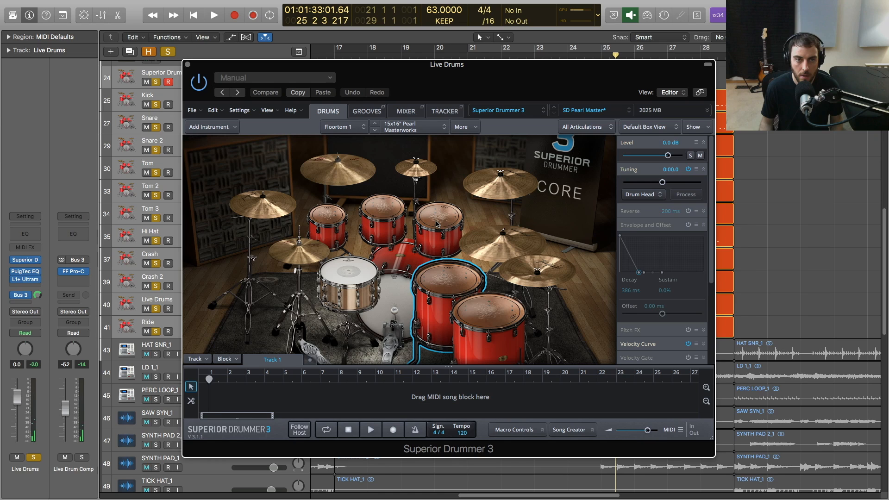
# Select all five toms in the kit again and turn their Envelope and Offset back on.
pyautogui.click(336, 220)
pyautogui.keyDown('super'); pyautogui.click(384, 212); pyautogui.keyUp('super')
pyautogui.keyDown('super'); pyautogui.click(438, 219); pyautogui.keyUp('super')
pyautogui.keyDown('super'); pyautogui.click(449, 281); pyautogui.keyUp('super')
pyautogui.keyDown('super'); pyautogui.click(489, 313); pyautogui.keyUp('super')
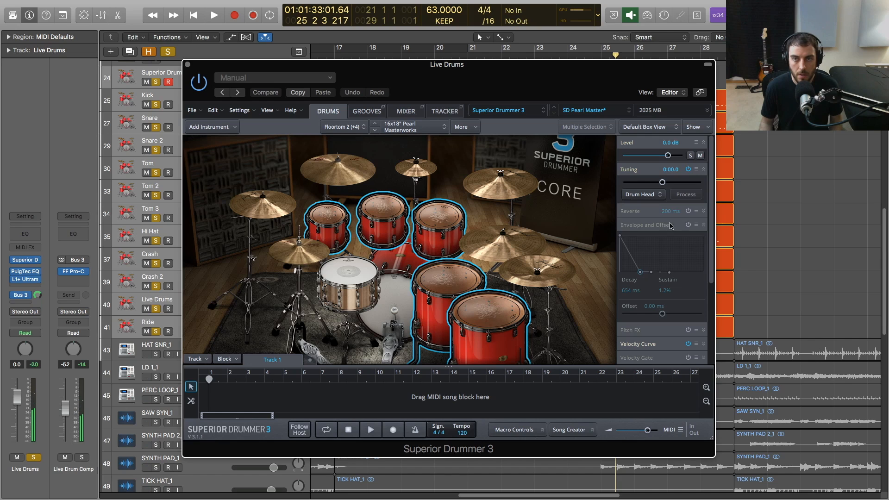
pyautogui.click(688, 225)
# Audition the toms one by one with the envelope active and briefly play the song.
pyautogui.keyDown('super'); pyautogui.click(333, 221); pyautogui.keyUp('super')
pyautogui.keyDown('super'); pyautogui.click(384, 213); pyautogui.keyUp('super')
pyautogui.keyDown('super'); pyautogui.click(438, 217); pyautogui.keyUp('super')
pyautogui.keyDown('super'); pyautogui.click(468, 273); pyautogui.keyUp('super')
pyautogui.press('space')
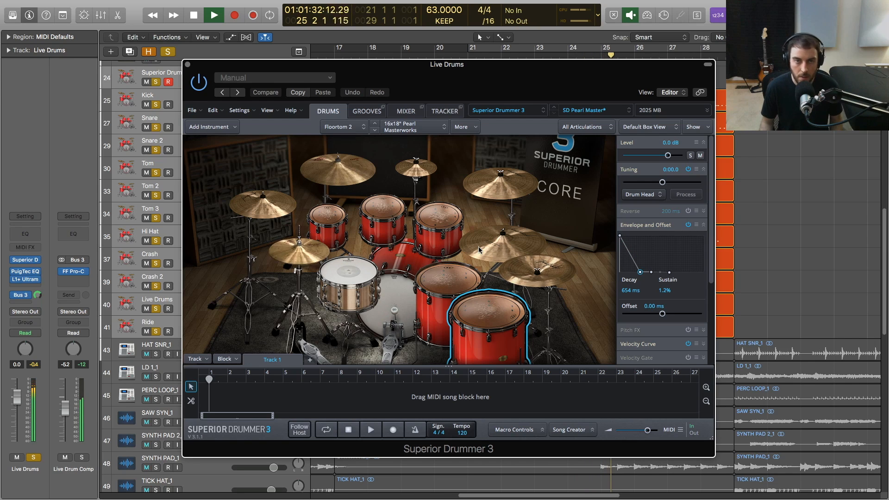
pyautogui.press('space')
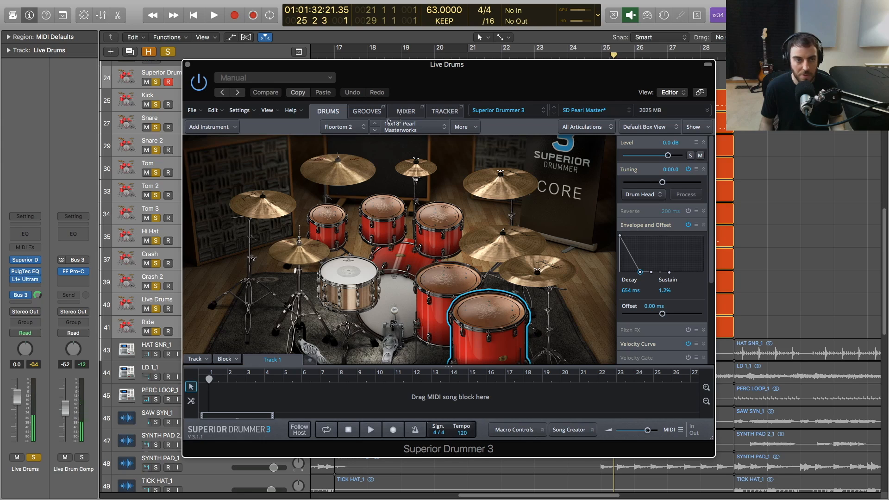
# Return to the mixer and browse the Dynamics effects available for the Kick Sub channel without adding one.
pyautogui.click(402, 112)
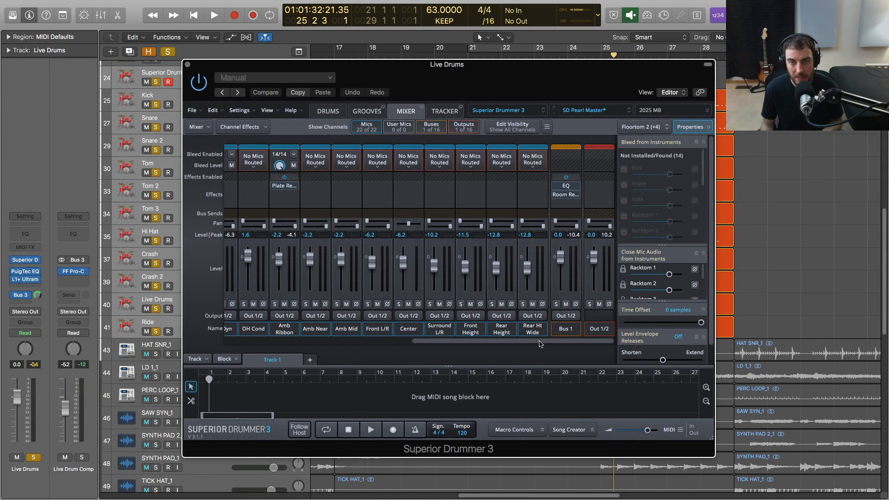
pyautogui.moveTo(539, 344); pyautogui.dragTo(264, 351)
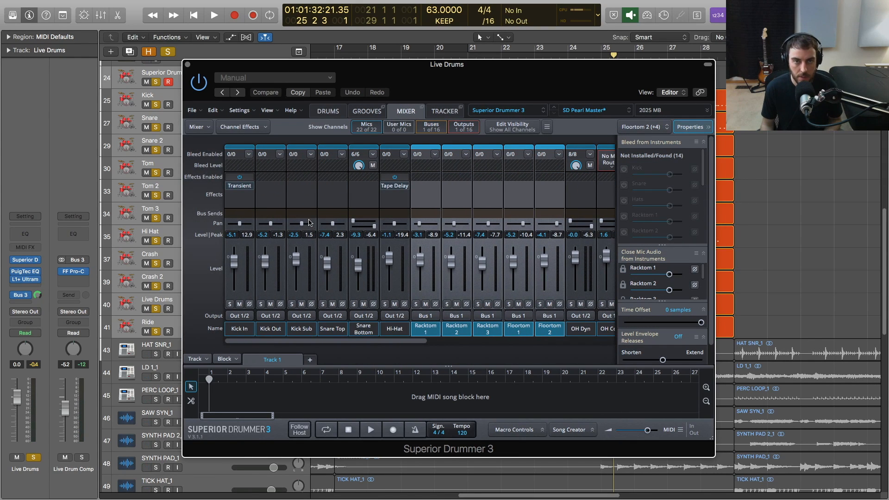
pyautogui.click(301, 185)
pyautogui.moveTo(314, 214)
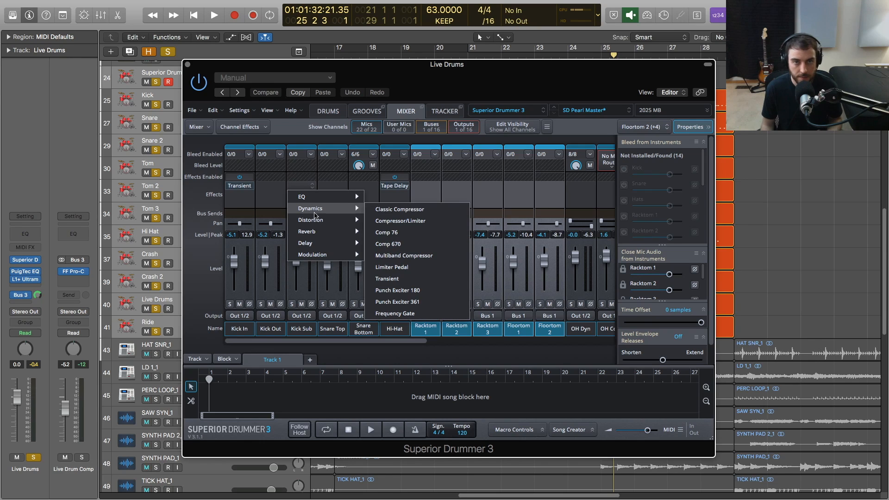
pyautogui.click(536, 205)
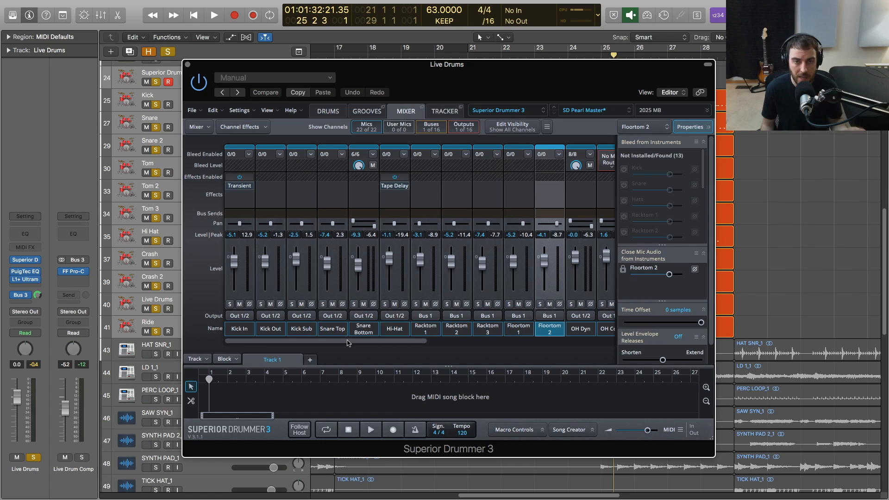
pyautogui.moveTo(349, 343); pyautogui.dragTo(311, 345)
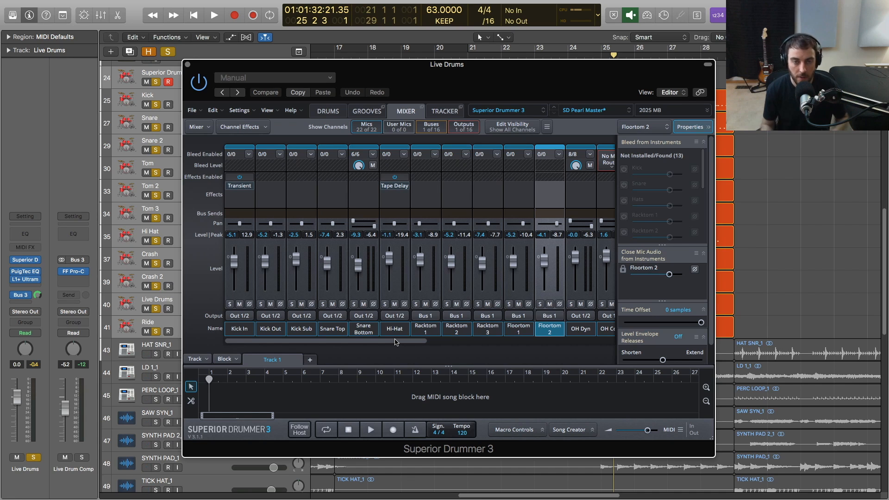
# View the drums and mixer preset options without changing the loaded SD Pearl Master preset.
pyautogui.click(598, 110)
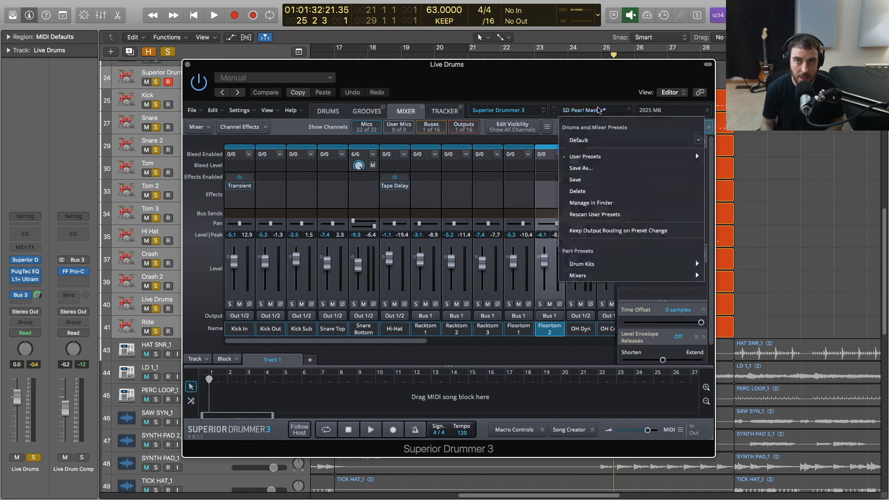
pyautogui.click(599, 99)
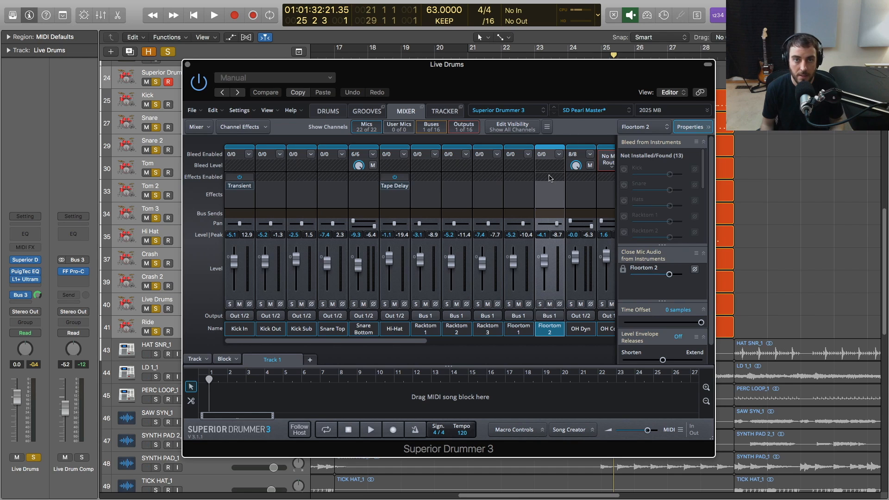
pyautogui.moveTo(407, 341); pyautogui.dragTo(333, 359)
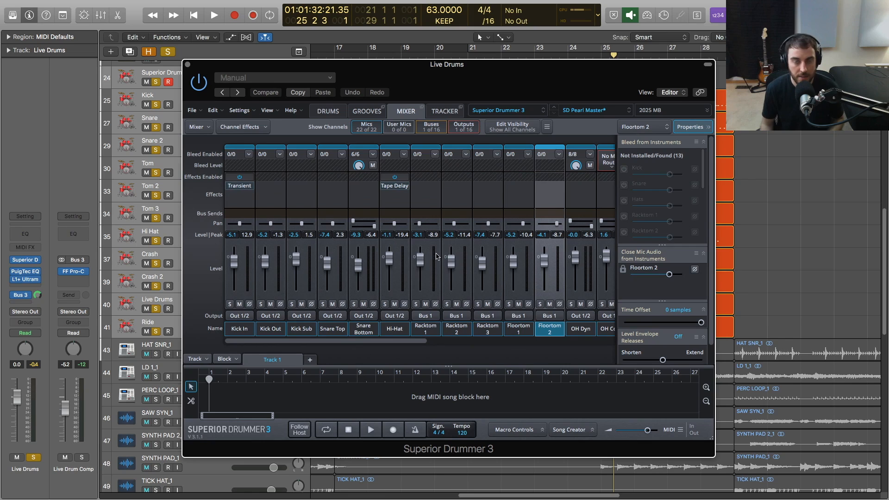